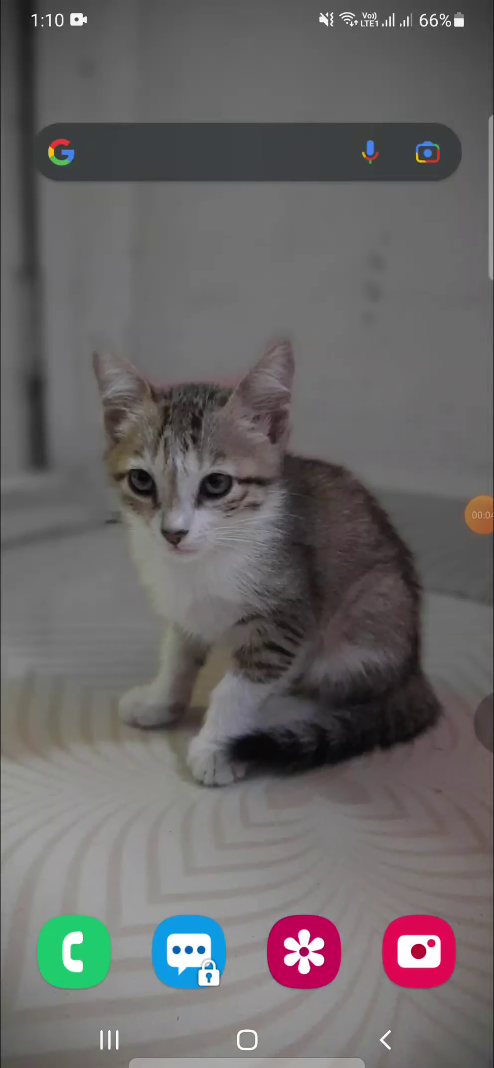
Open the app drawer and swipe over to the page holding ProtonVPN
{"action": "left_click_drag", "start_coordinate": [247, 797], "coordinate": [247, 348]}
{"action": "left_click_drag", "start_coordinate": [399, 548], "coordinate": [125, 548]}
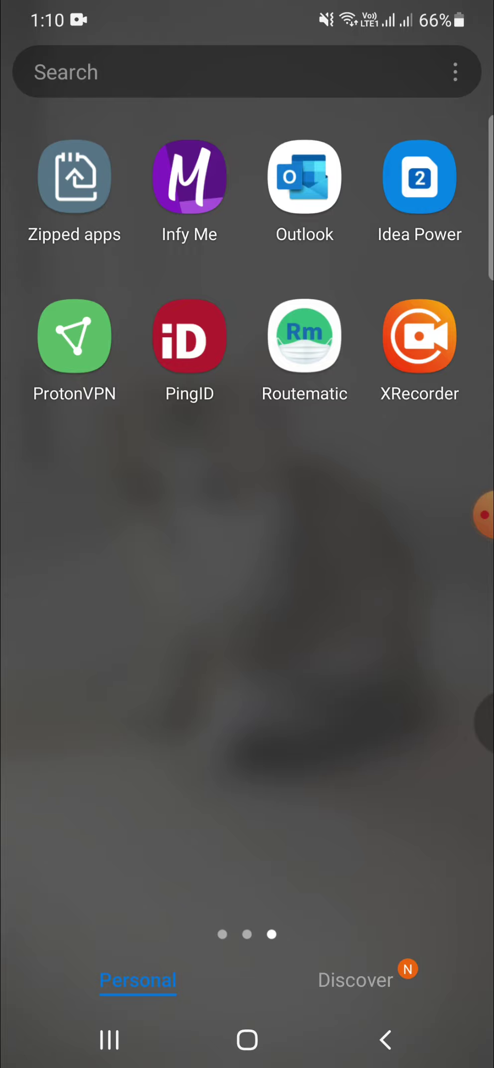
{"action": "mouse_move", "coordinate": [124, 548]}
{"action": "left_mouse_down"}
{"action": "mouse_move", "coordinate": [399, 548]}
{"action": "mouse_move", "coordinate": [125, 548]}
{"action": "left_mouse_up"}
Launch ProtonVPN and connect to the fastest free Japan server
{"action": "left_click", "coordinate": [74, 336]}
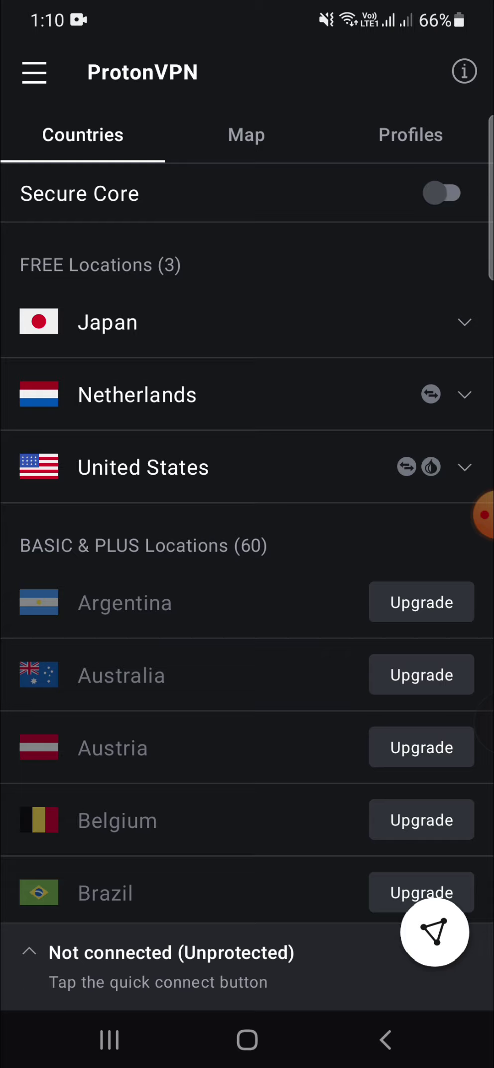
{"action": "left_click", "coordinate": [199, 322]}
{"action": "left_click", "coordinate": [450, 395]}
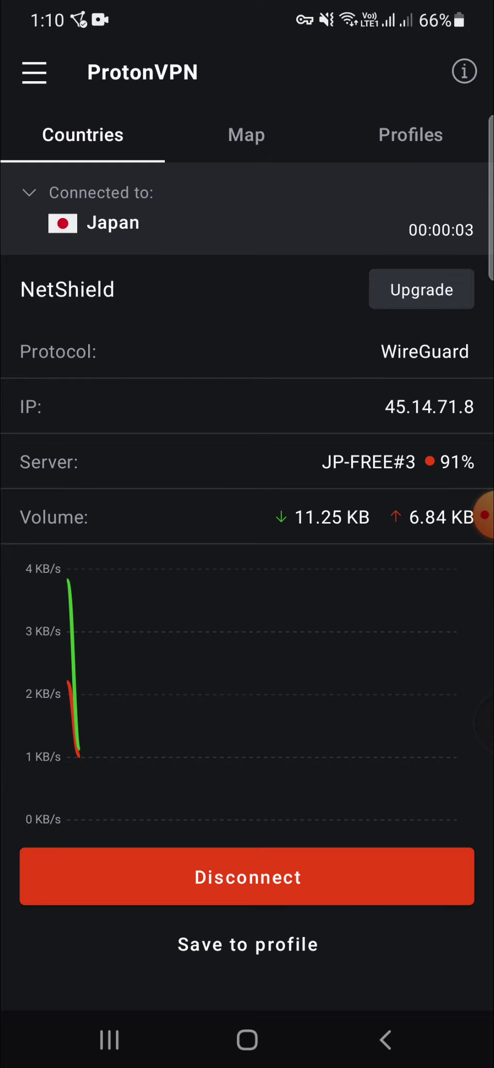
Close ProtonVPN from Recents and return to the installed apps list
{"action": "left_click", "coordinate": [110, 1040]}
{"action": "left_click", "coordinate": [247, 965]}
{"action": "left_click_drag", "start_coordinate": [100, 499], "coordinate": [399, 498]}
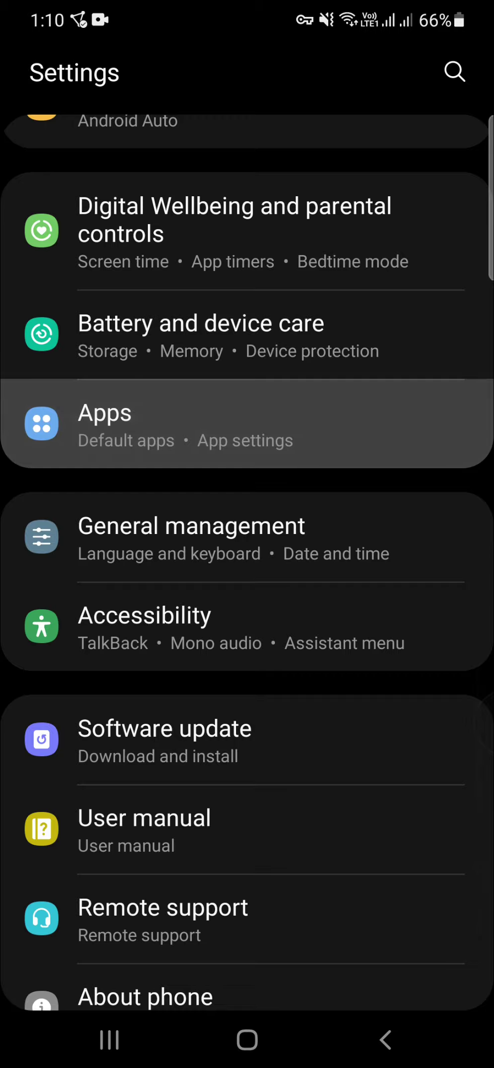
{"action": "scroll", "coordinate": [248, 548], "scroll_direction": "down", "scroll_amount": 2}
{"action": "scroll", "coordinate": [247, 548], "scroll_direction": "down", "scroll_amount": 15}
{"action": "scroll", "coordinate": [247, 548], "scroll_direction": "up", "scroll_amount": 5}
{"action": "scroll", "coordinate": [247, 548], "scroll_direction": "up", "scroll_amount": 5}
Search the Settings apps list for 'play' to find Google Play Store
{"action": "left_click", "coordinate": [247, 963]}
{"action": "left_click", "coordinate": [408, 73]}
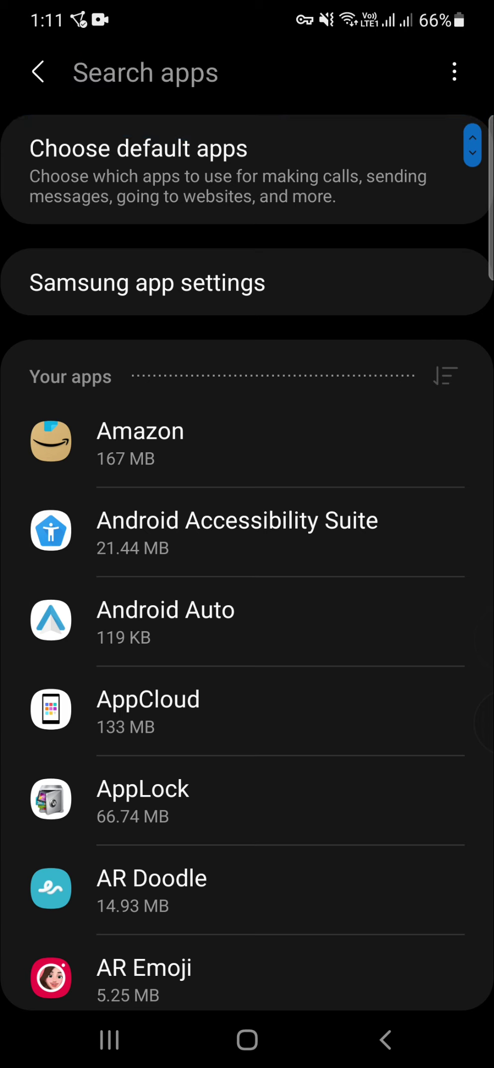
{"action": "type", "text": "play"}
{"action": "scroll", "coordinate": [247, 349], "scroll_direction": "down", "scroll_amount": 1}
{"action": "scroll", "coordinate": [247, 448], "scroll_direction": "down", "scroll_amount": 2}
{"action": "left_click", "coordinate": [386, 1040]}
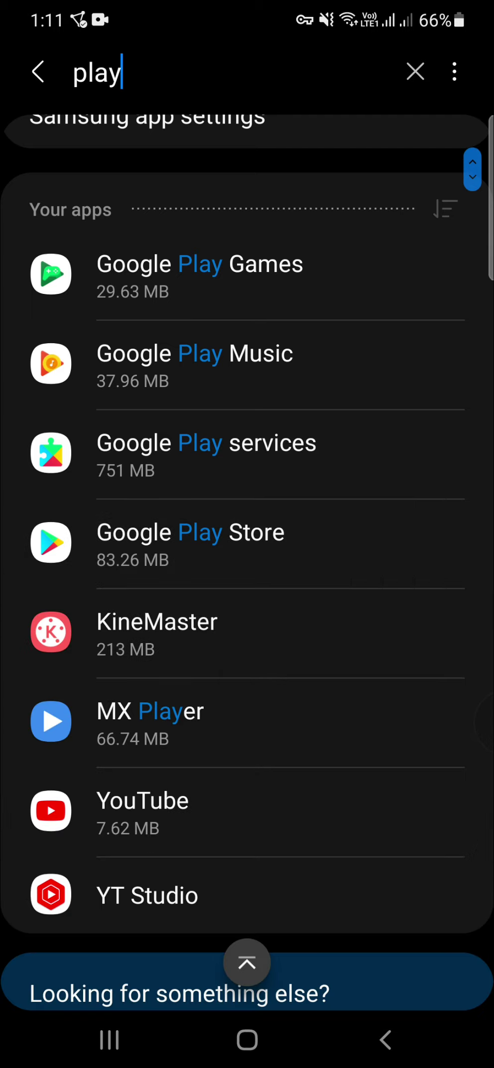
Clear Google Play Store's cache to 0 B in its Storage settings, then leave Settings
{"action": "left_click", "coordinate": [190, 543]}
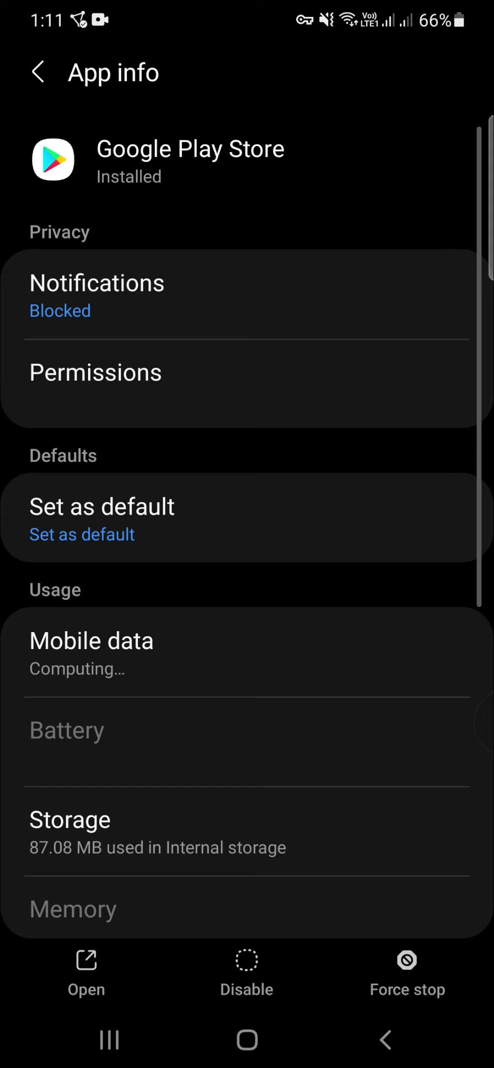
{"action": "scroll", "coordinate": [247, 498], "scroll_direction": "down", "scroll_amount": 3}
{"action": "scroll", "coordinate": [247, 498], "scroll_direction": "down", "scroll_amount": 2}
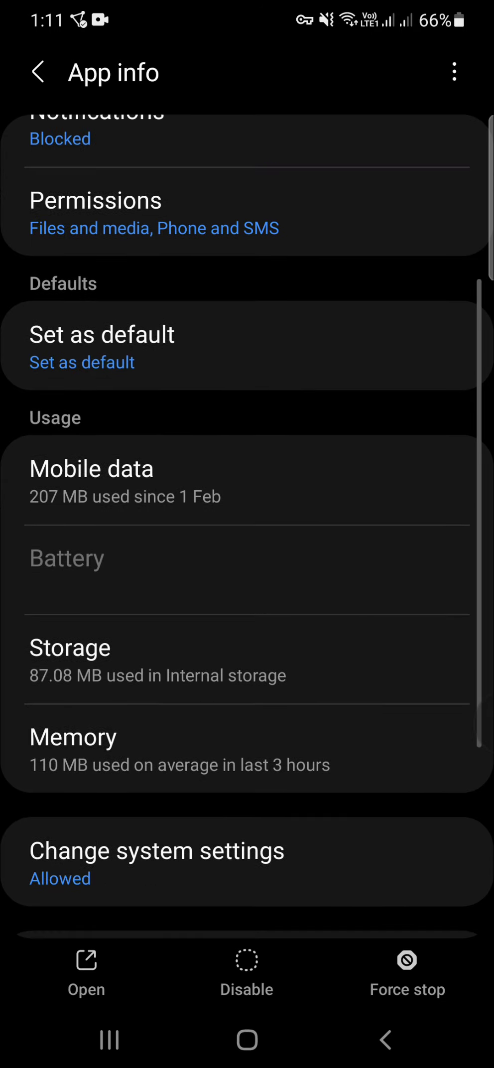
{"action": "left_click", "coordinate": [150, 659]}
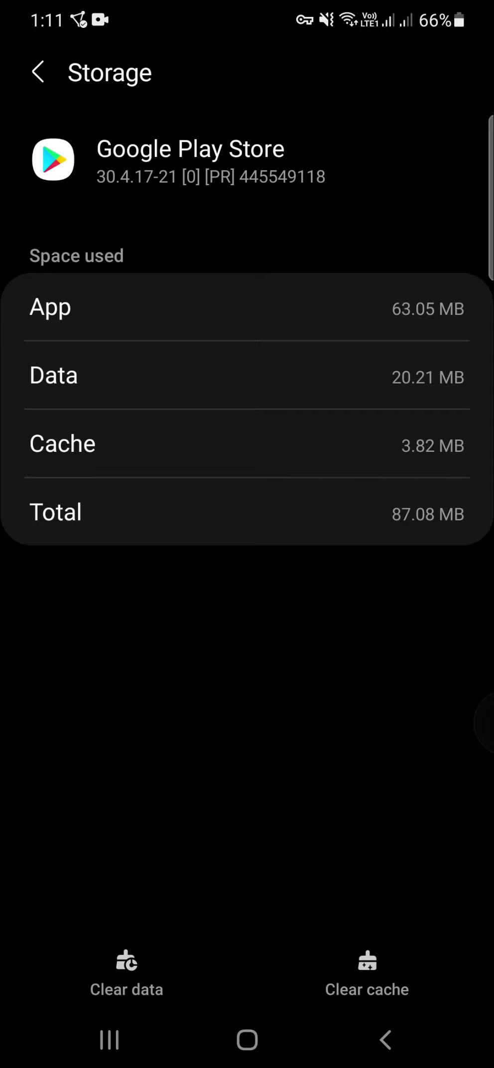
{"action": "left_click", "coordinate": [367, 974]}
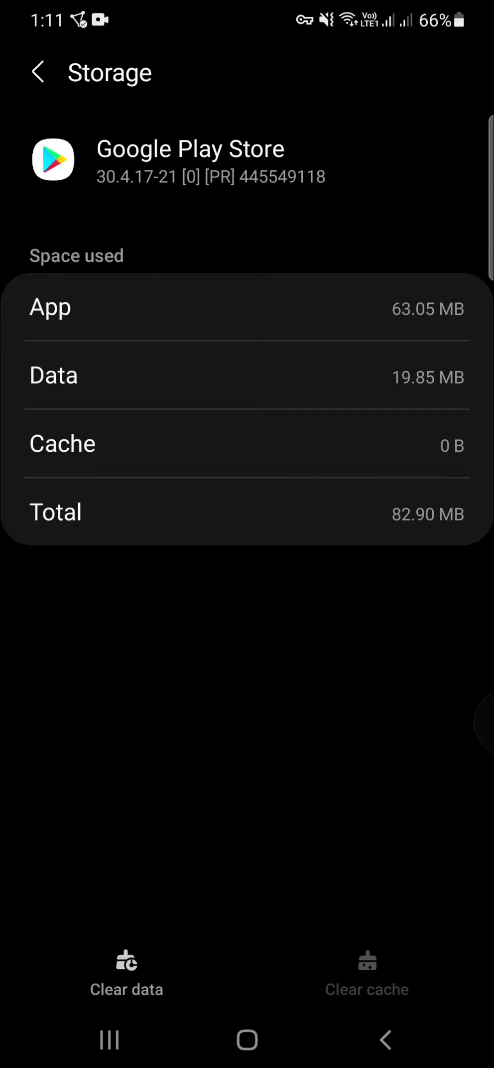
{"action": "left_click", "coordinate": [247, 1040]}
{"action": "left_click", "coordinate": [109, 1039]}
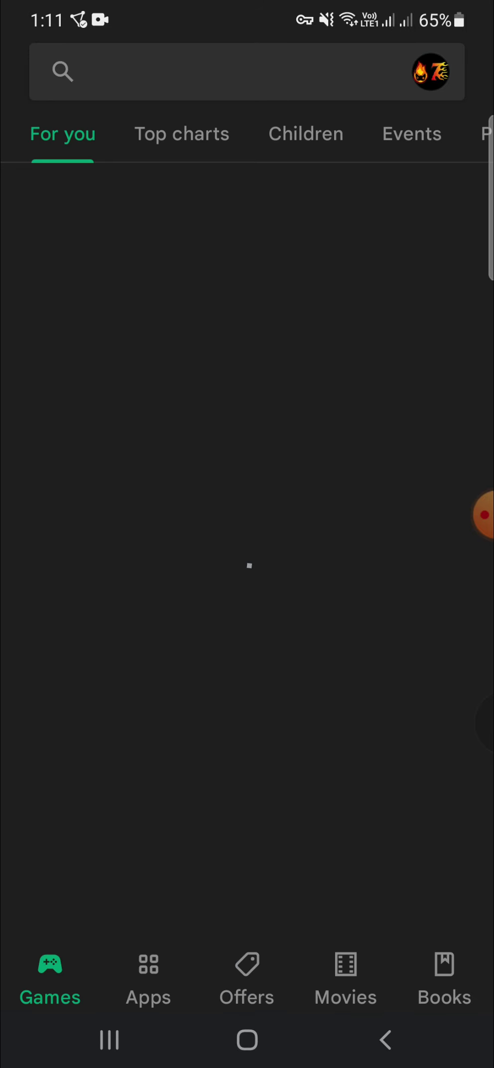
Search Play Store for League of Legends: Wild Rift, view its page, and go back
{"action": "scroll", "coordinate": [247, 498], "scroll_direction": "down", "scroll_amount": 3}
{"action": "scroll", "coordinate": [247, 499], "scroll_direction": "up", "scroll_amount": 3}
{"action": "left_click", "coordinate": [199, 67]}
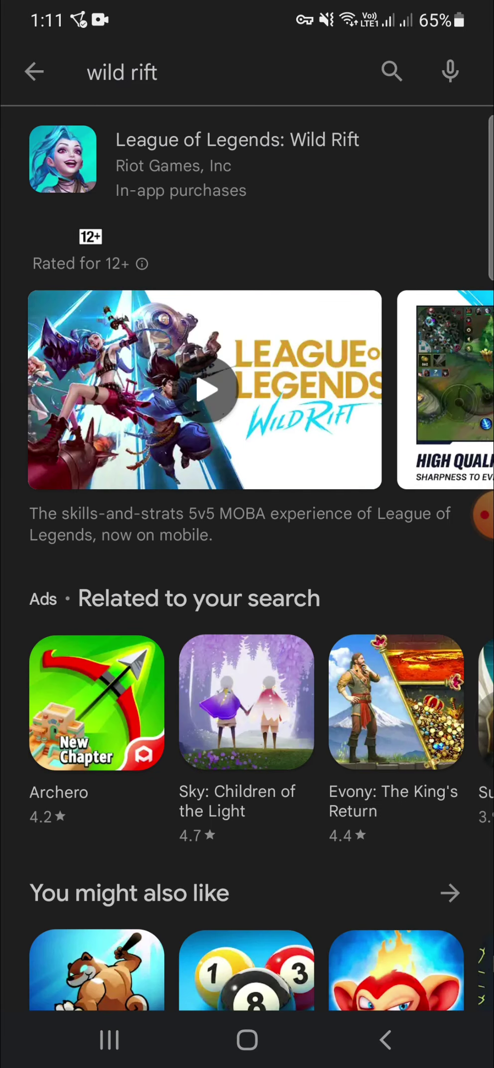
{"action": "left_click", "coordinate": [237, 160]}
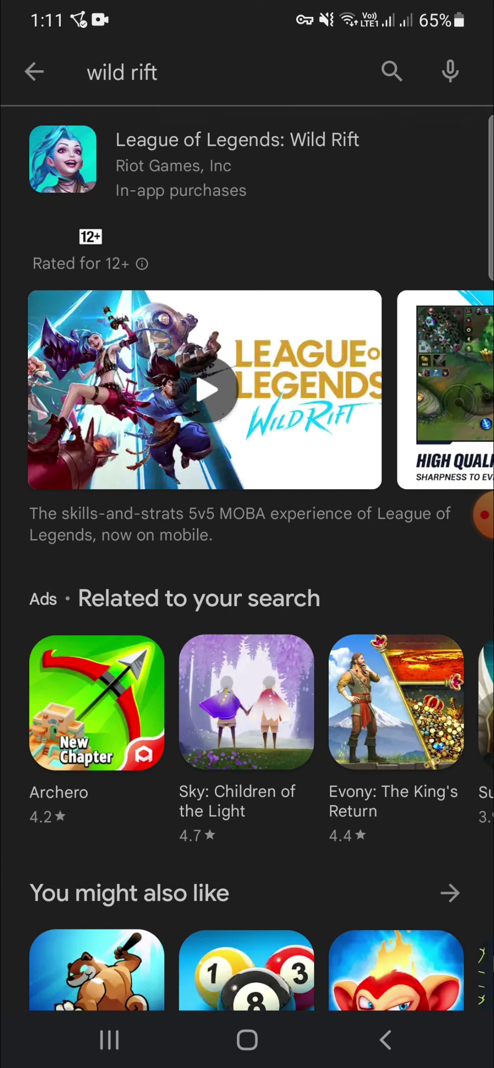
{"action": "left_click", "coordinate": [34, 72]}
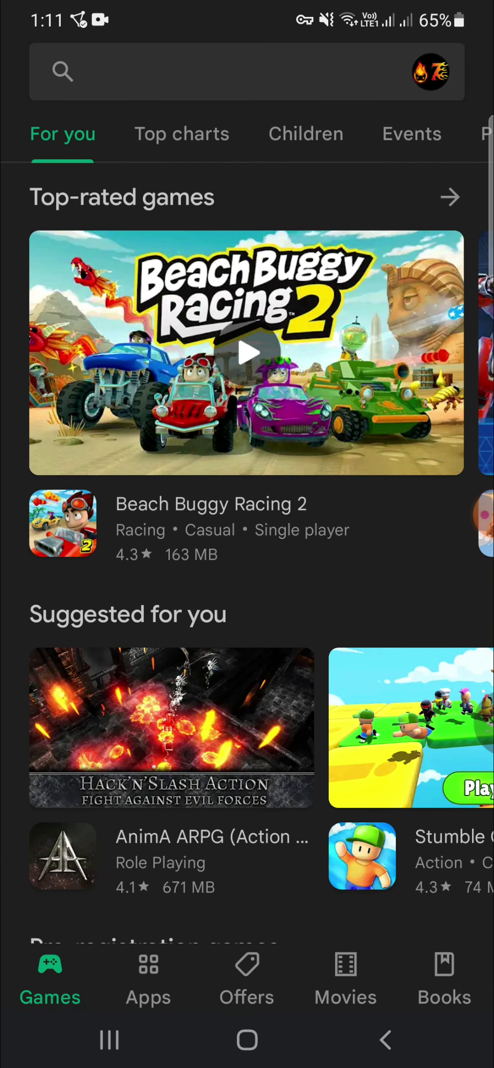
Rerun the 'wild rift' recent search, reopen the game's page, then return to Games home
{"action": "left_click", "coordinate": [225, 72]}
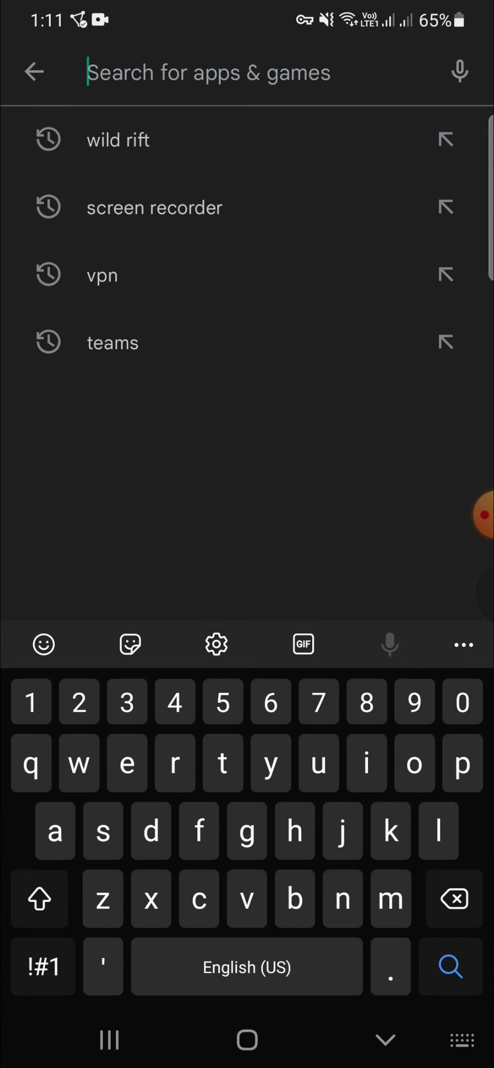
{"action": "left_click", "coordinate": [118, 140]}
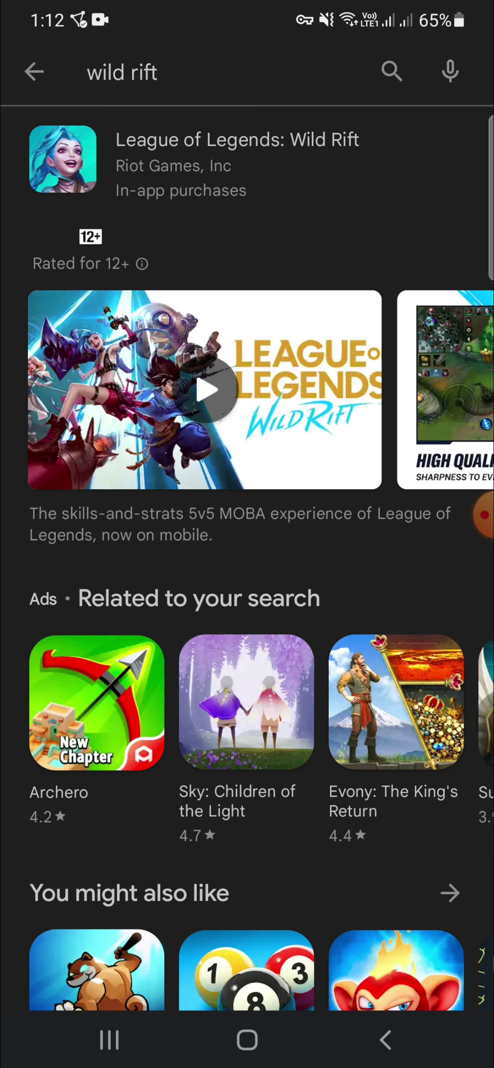
{"action": "left_click", "coordinate": [237, 160]}
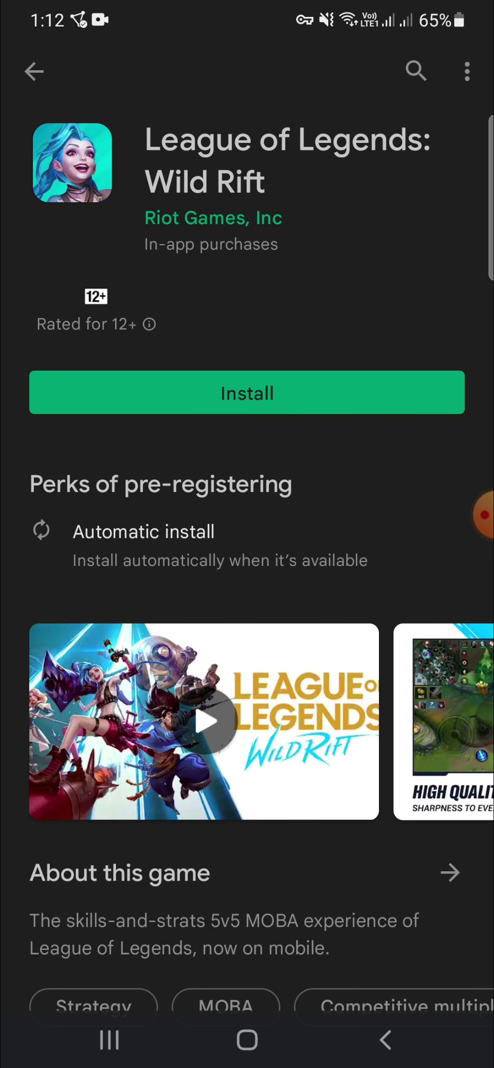
{"action": "left_click", "coordinate": [385, 1041]}
{"action": "left_click", "coordinate": [385, 1040]}
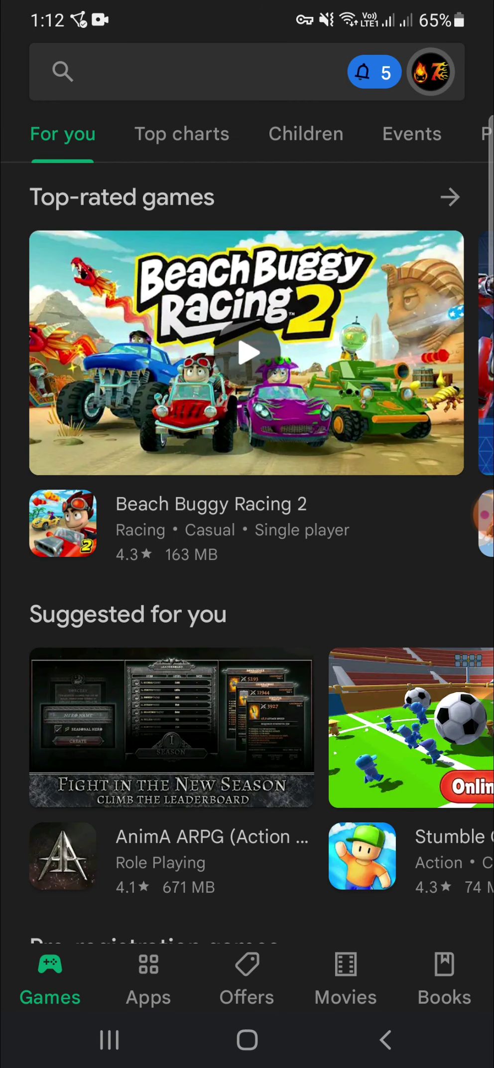
Switch the Play Store to the device's other Google account
{"action": "left_click", "coordinate": [431, 73]}
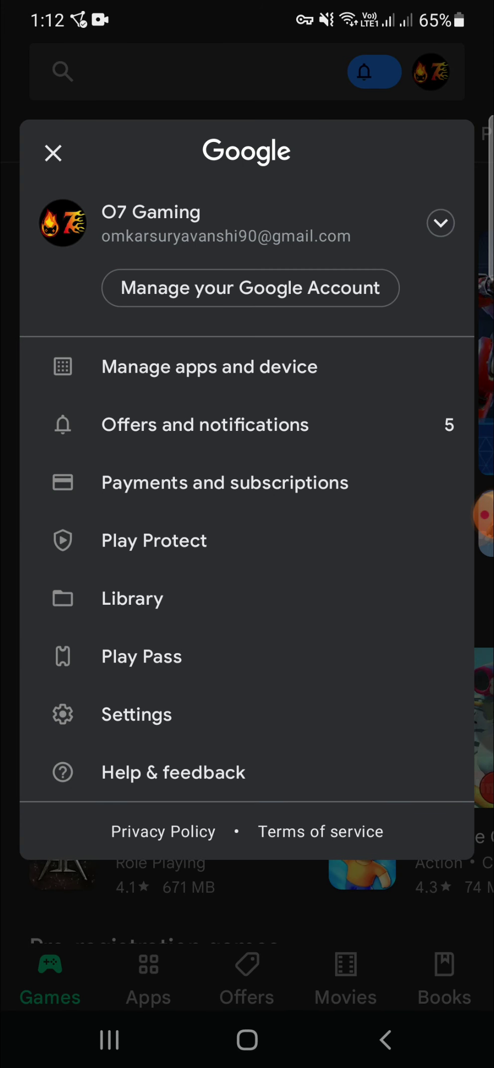
{"action": "left_click", "coordinate": [441, 222]}
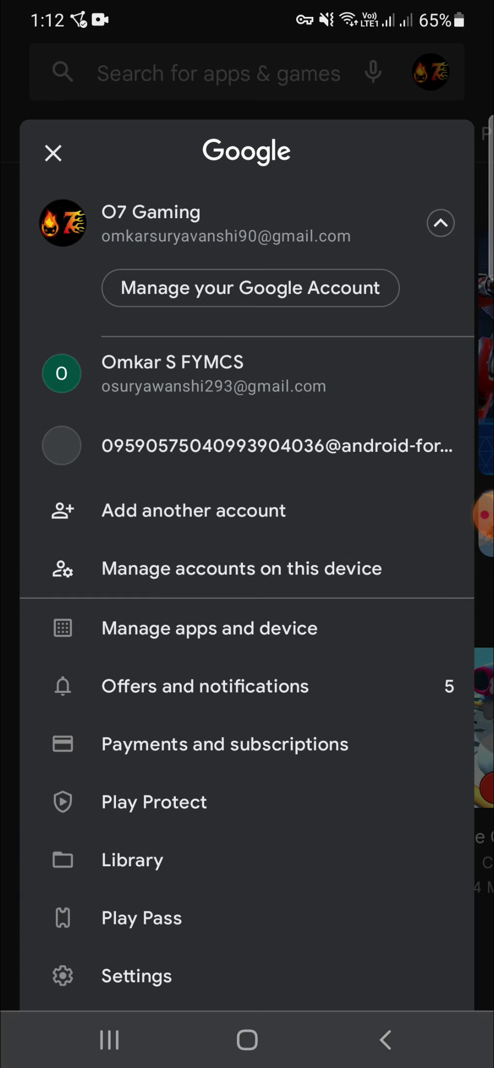
{"action": "left_click", "coordinate": [199, 373]}
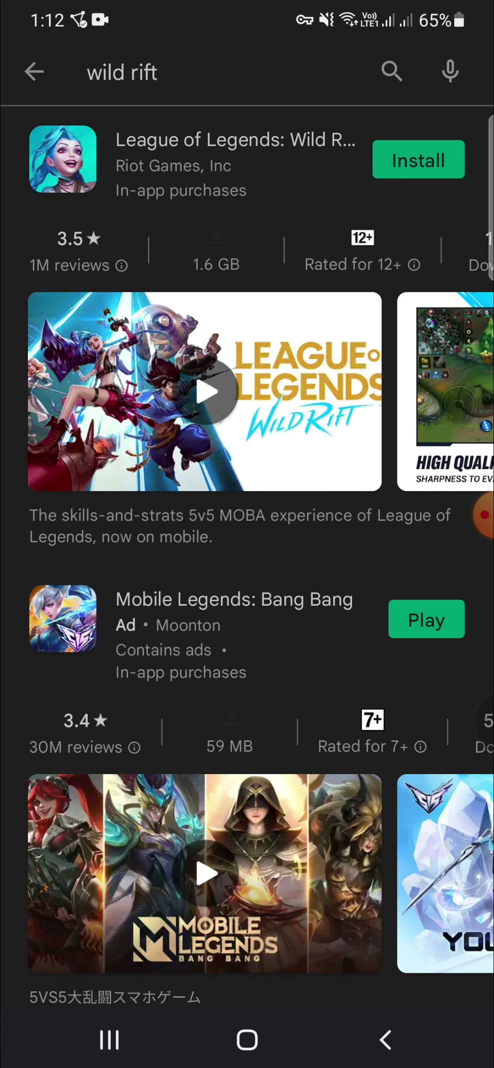
{"action": "left_click", "coordinate": [385, 1040]}
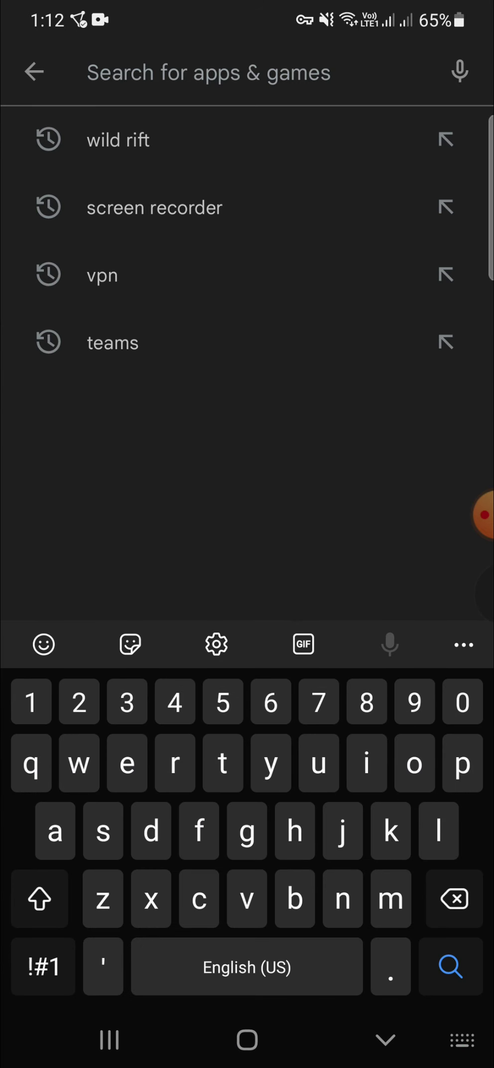
Install League of Legends: Wild Rift from its 'wild rift' search result
{"action": "left_click", "coordinate": [150, 139]}
{"action": "left_click", "coordinate": [237, 160]}
{"action": "left_click", "coordinate": [247, 393]}
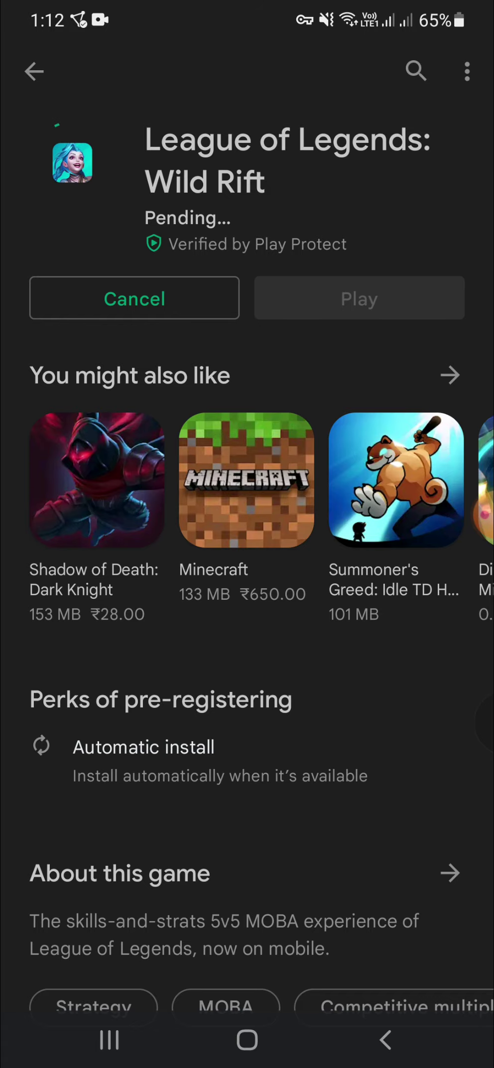
Check the notification shade for Wild Rift's download progress, 9% of 1.55 GB
{"action": "left_click_drag", "start_coordinate": [247, 10], "coordinate": [247, 548]}
{"action": "left_click_drag", "start_coordinate": [247, 848], "coordinate": [247, 199]}
{"action": "left_click_drag", "start_coordinate": [247, 10], "coordinate": [247, 548]}
{"action": "left_click_drag", "start_coordinate": [247, 847], "coordinate": [247, 199]}
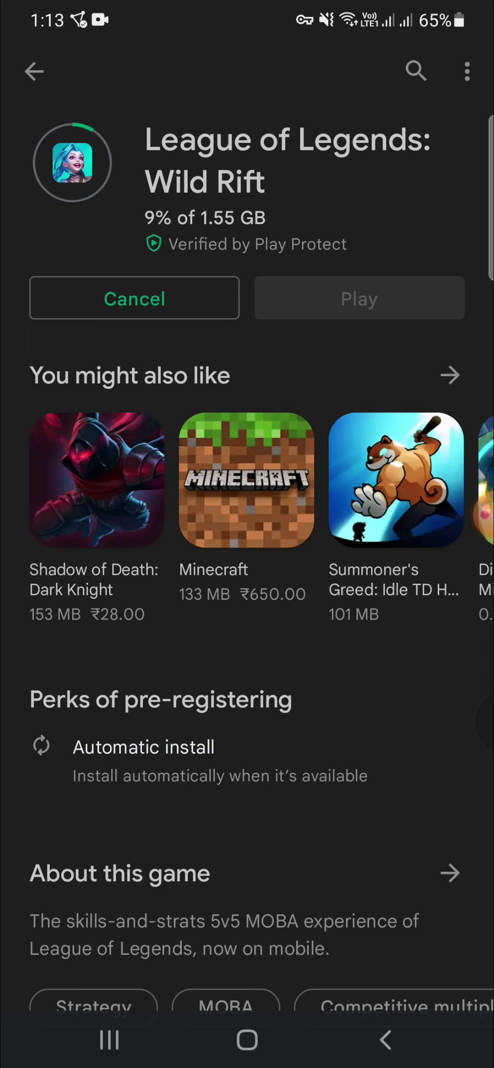
{"action": "left_click_drag", "start_coordinate": [247, 5], "coordinate": [247, 548]}
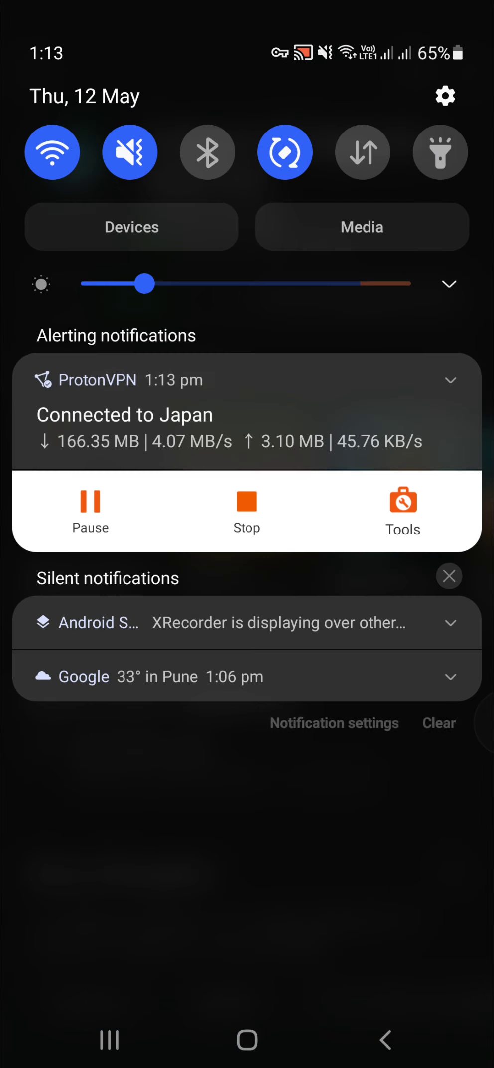
{"action": "left_click_drag", "start_coordinate": [247, 847], "coordinate": [247, 150]}
{"action": "left_click", "coordinate": [247, 1040]}
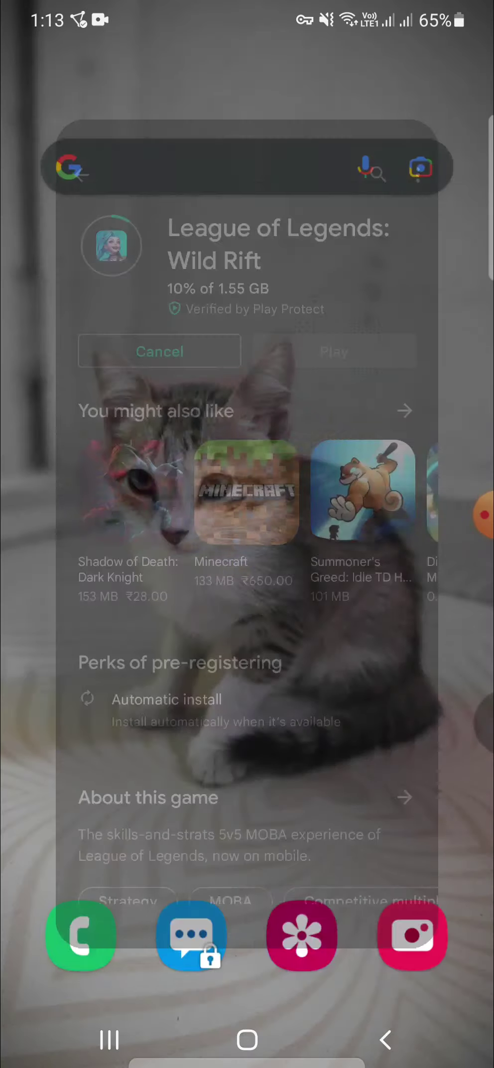
{"action": "left_click_drag", "start_coordinate": [247, 847], "coordinate": [247, 398]}
{"action": "left_click_drag", "start_coordinate": [349, 499], "coordinate": [125, 499]}
{"action": "left_click_drag", "start_coordinate": [399, 498], "coordinate": [149, 498]}
{"action": "mouse_move", "coordinate": [100, 498]}
{"action": "left_mouse_down"}
{"action": "mouse_move", "coordinate": [423, 498]}
{"action": "mouse_move", "coordinate": [399, 498]}
{"action": "left_mouse_up"}
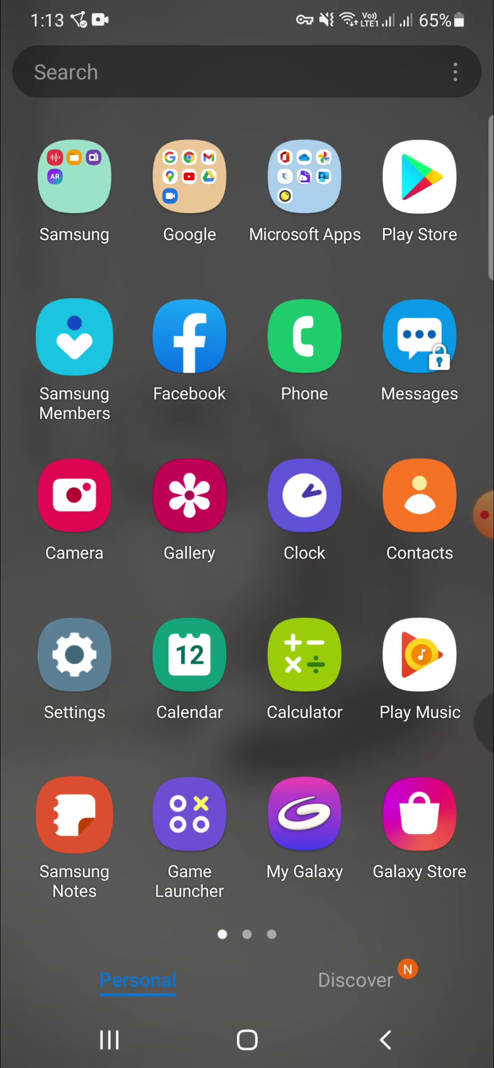
{"action": "left_click_drag", "start_coordinate": [248, 5], "coordinate": [247, 548]}
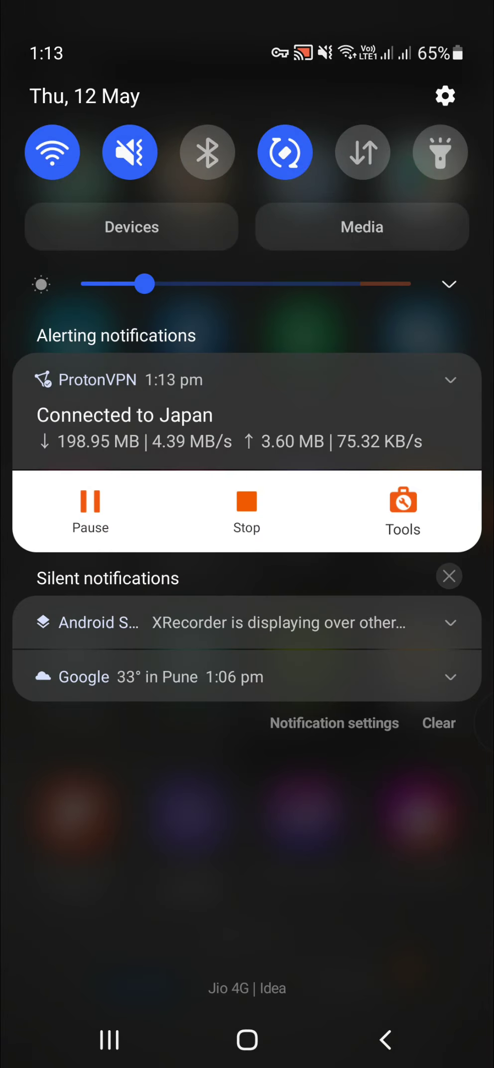
{"action": "left_click_drag", "start_coordinate": [247, 847], "coordinate": [248, 149]}
{"action": "left_click_drag", "start_coordinate": [247, 5], "coordinate": [247, 548]}
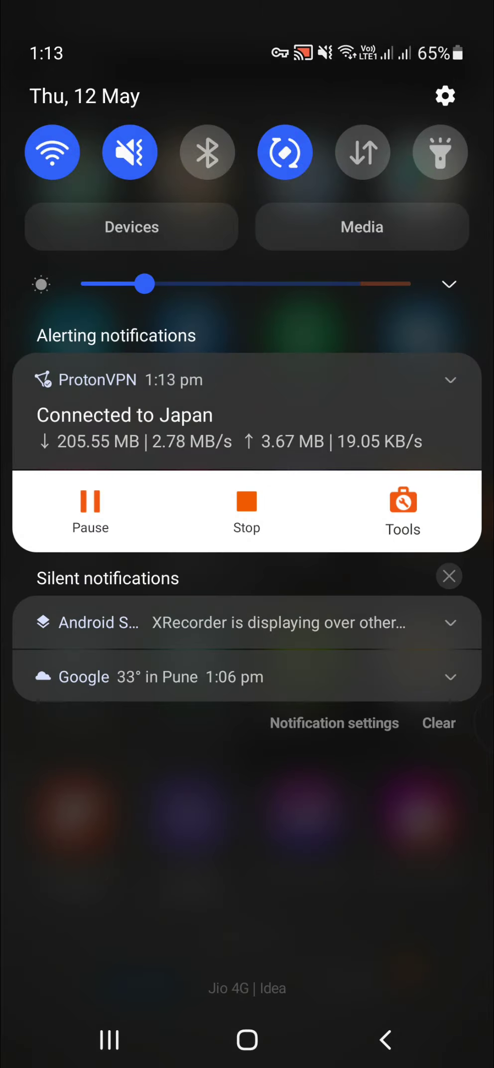
{"action": "left_click_drag", "start_coordinate": [247, 847], "coordinate": [247, 150]}
{"action": "left_click", "coordinate": [109, 1040]}
{"action": "left_click", "coordinate": [247, 473]}
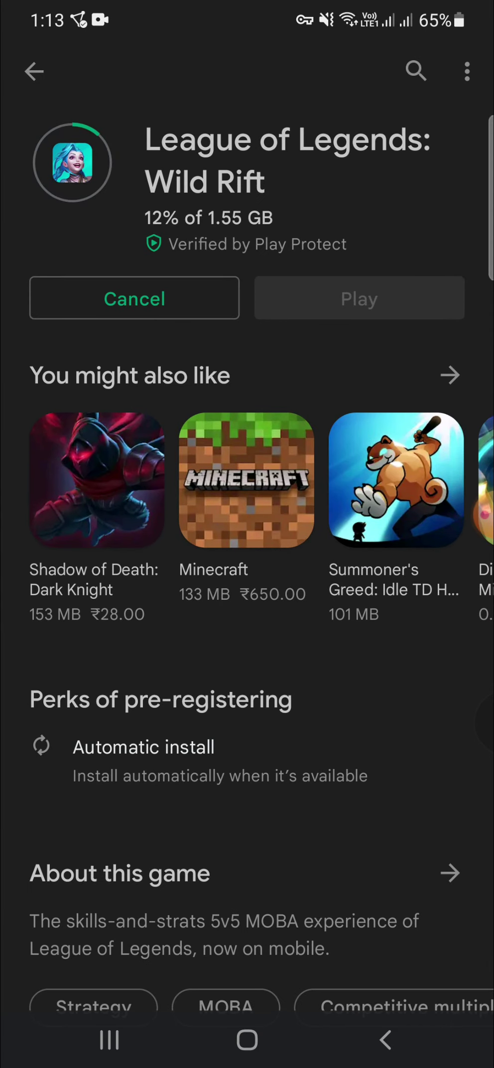